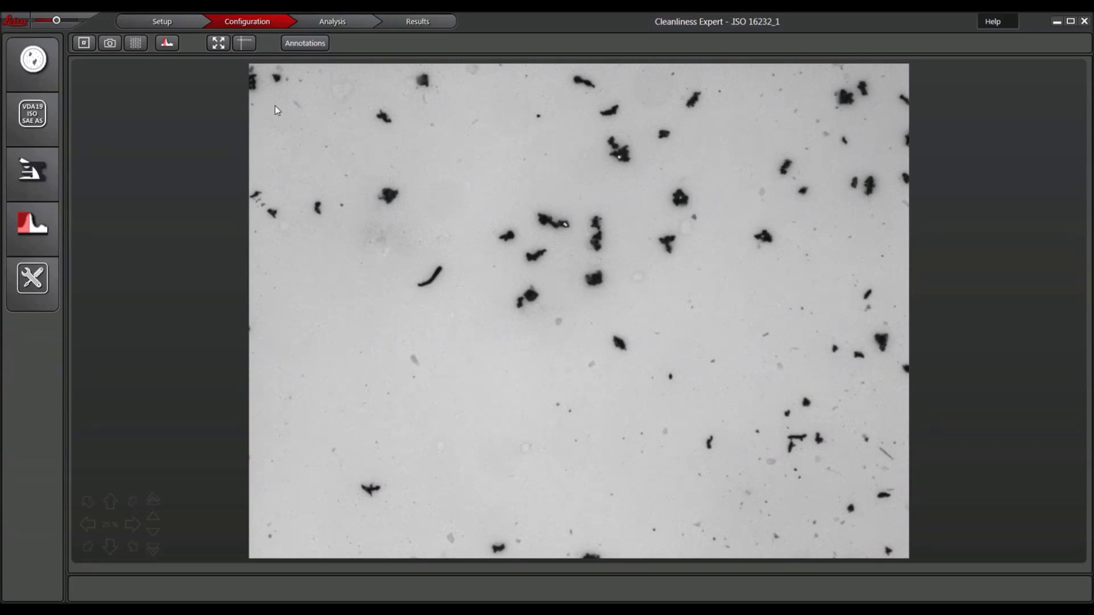
Return to the Setup stage of the ISO 16232_1 job.
left_click(181, 22)
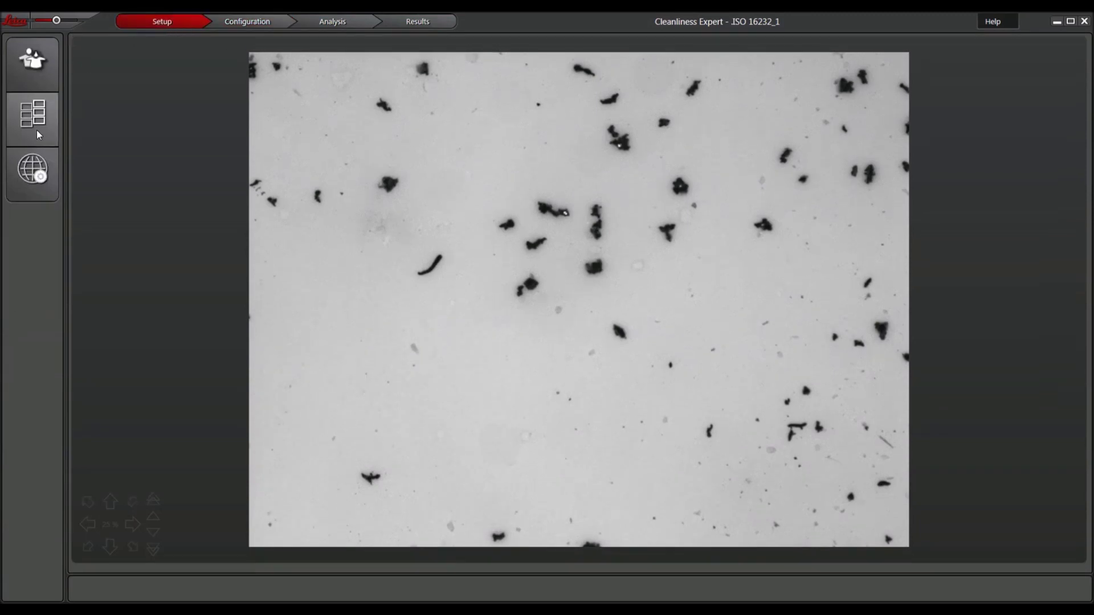
Enable Allow Multi Sample in the global settings and close them.
left_click(23, 172)
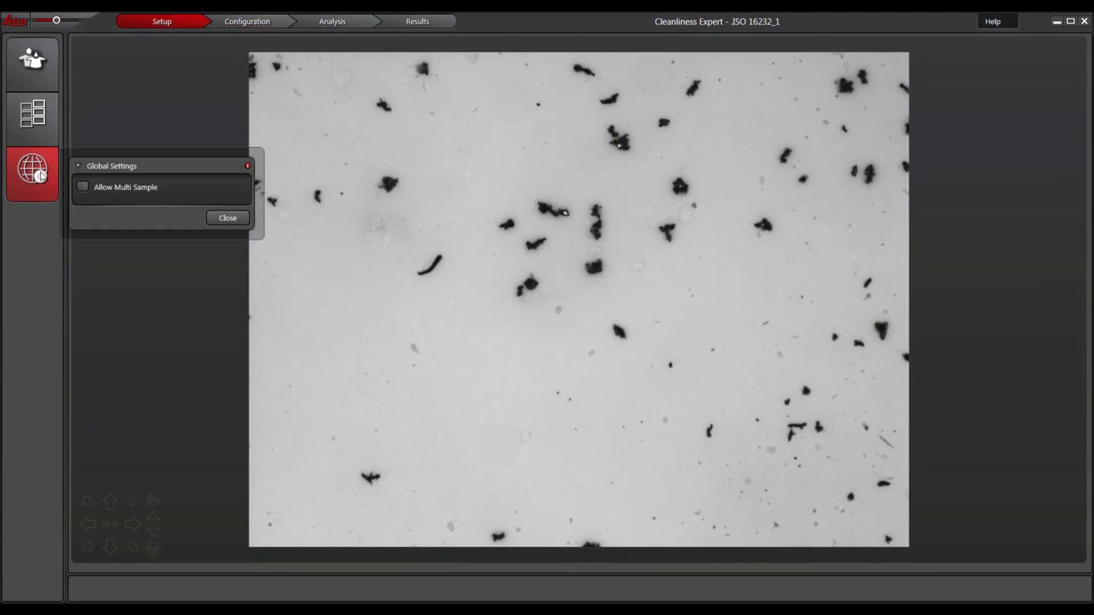
left_click(82, 187)
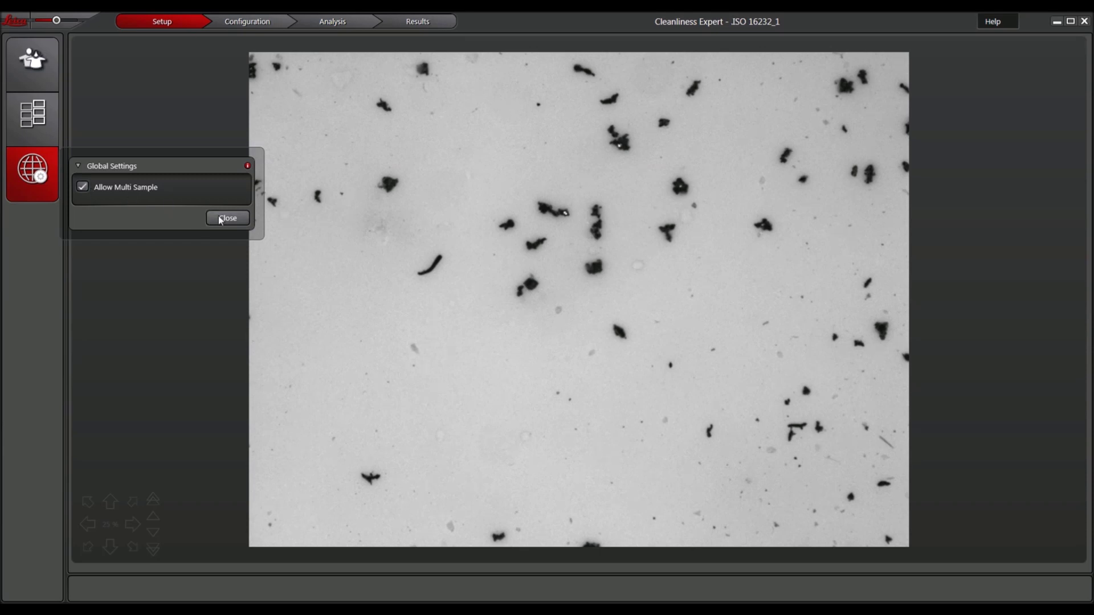
left_click(224, 219)
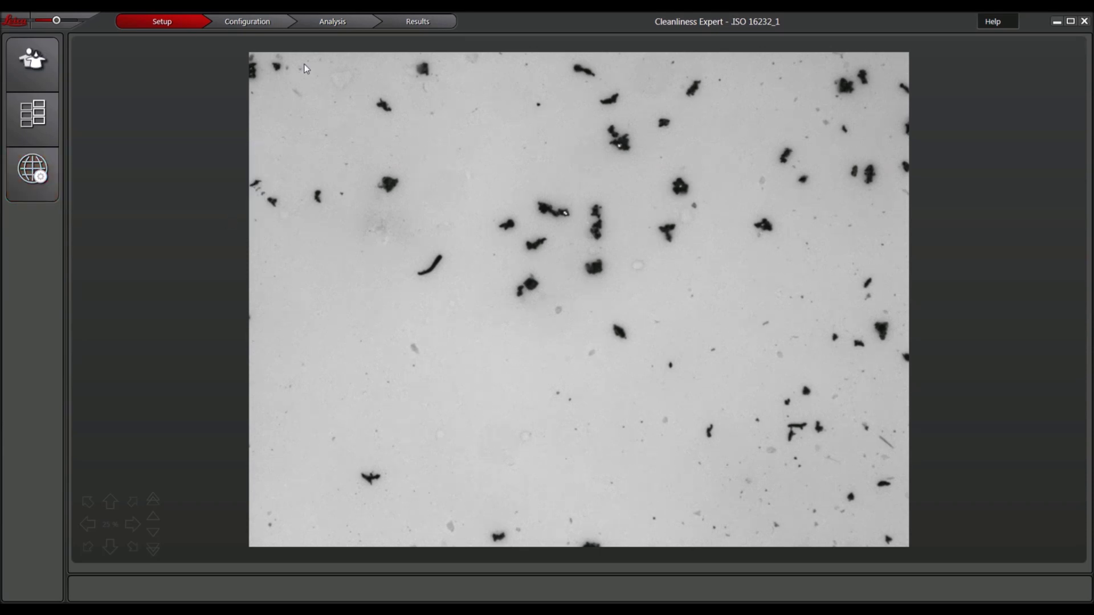
Open the Analysis stage's Analyze panel with Position 1 as the current sample.
left_click(330, 22)
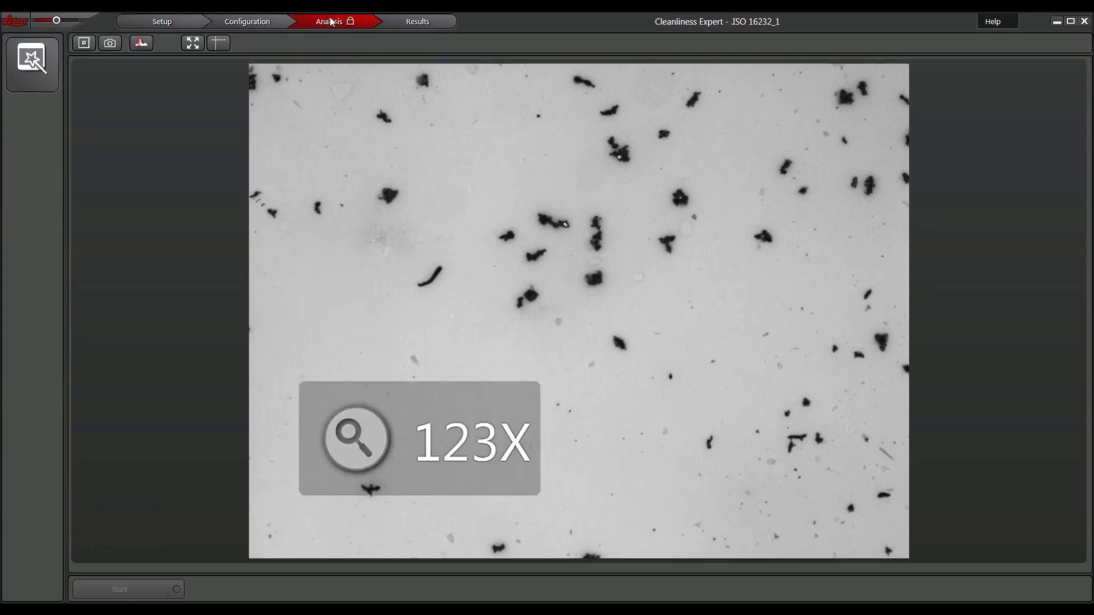
left_click(33, 61)
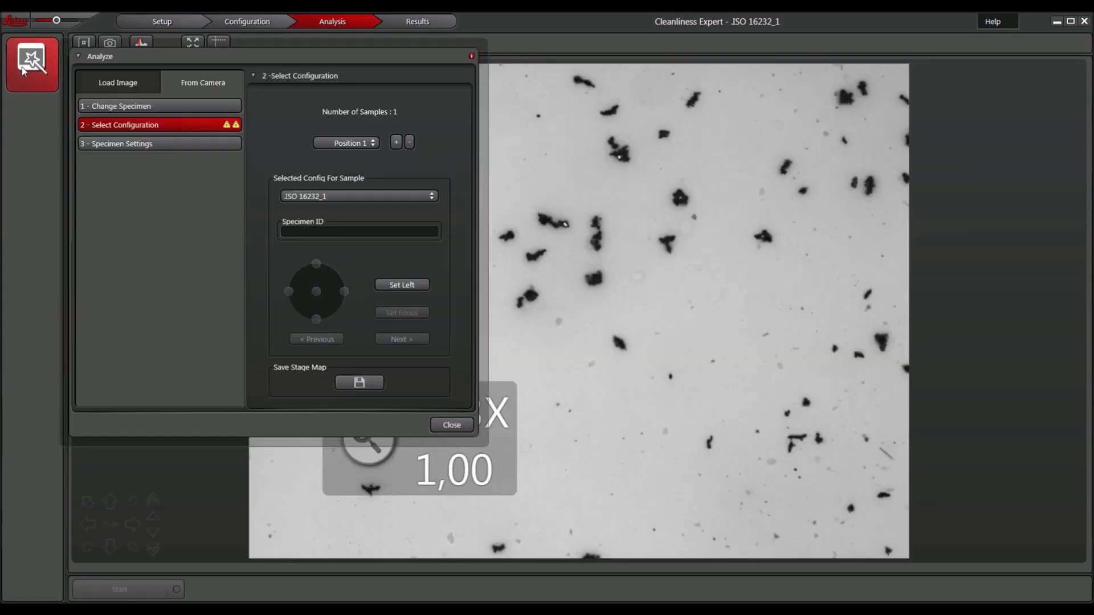
left_click(373, 148)
left_click(370, 155)
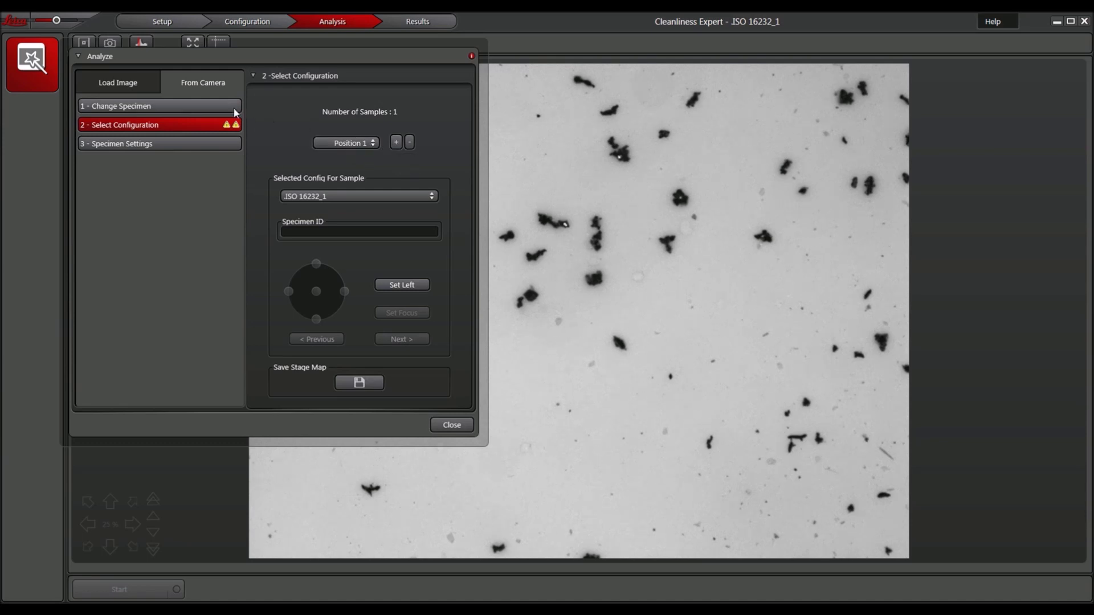
Load the '2 samples' stage map template in the Change Specimen step.
left_click(218, 106)
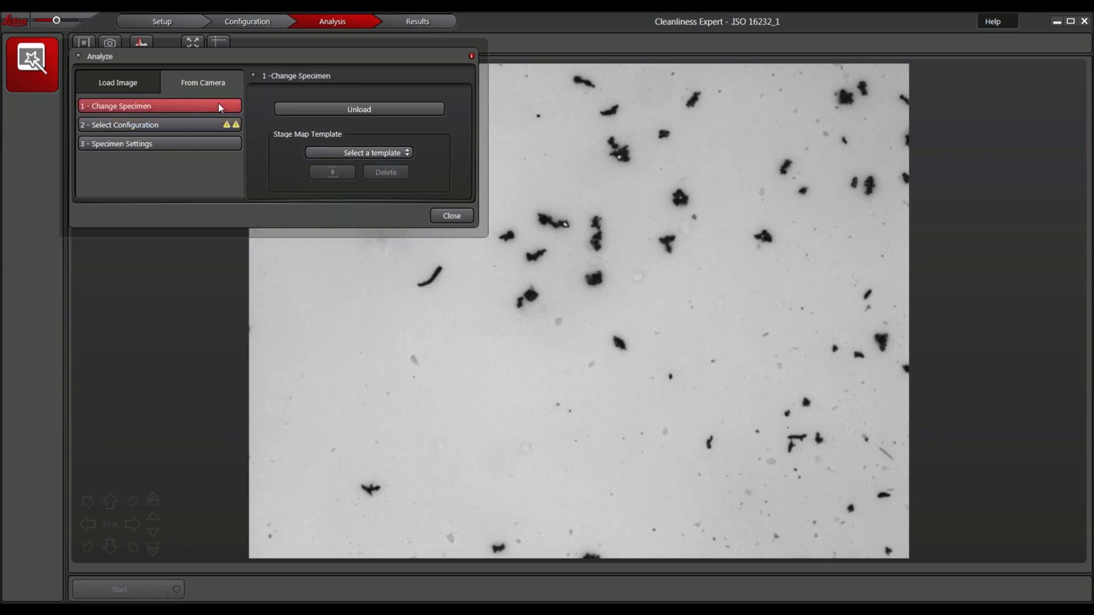
left_click(349, 153)
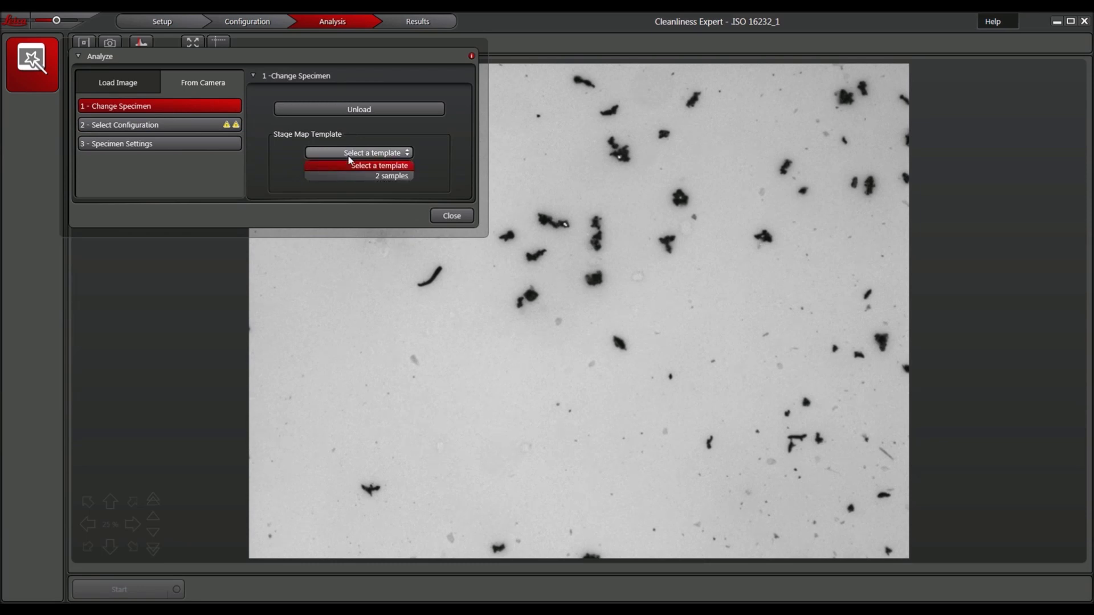
left_click(350, 176)
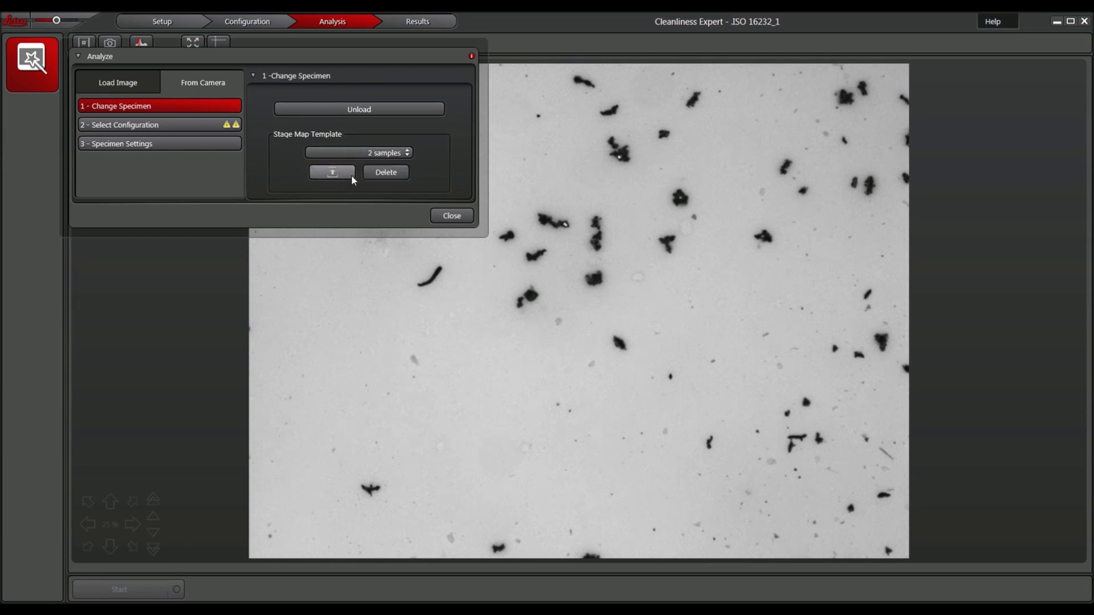
left_click(332, 173)
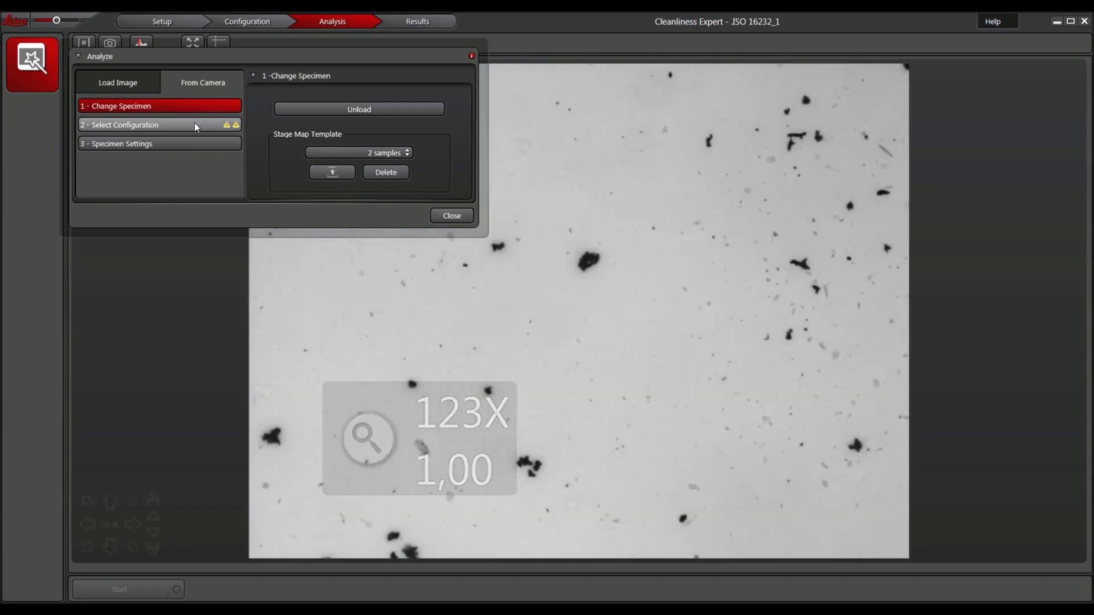
left_click(194, 124)
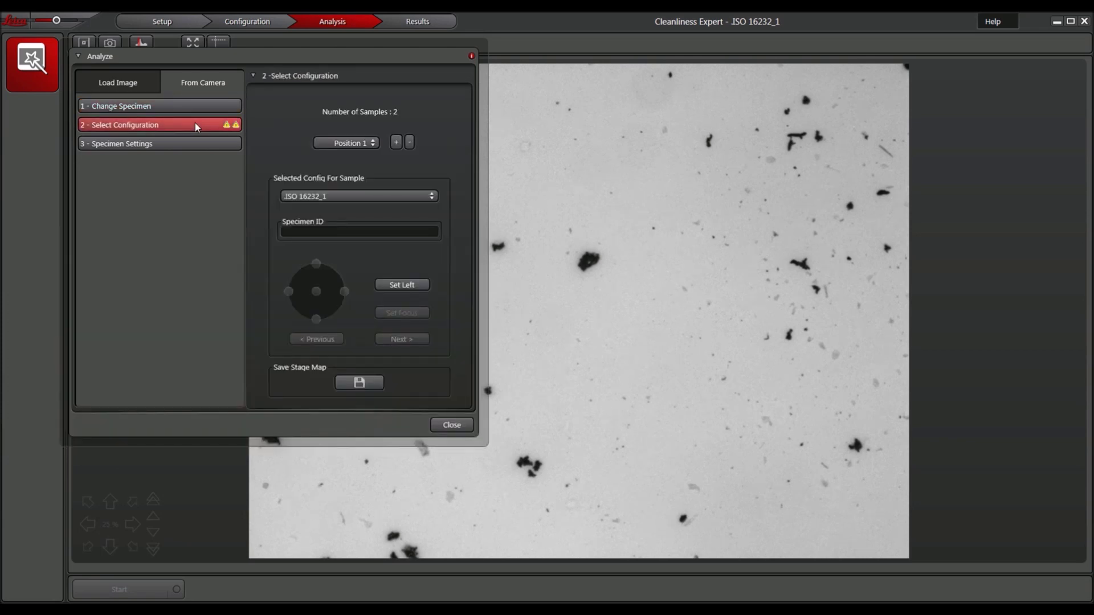
Give Position 1 the Filter A configuration and specimen ID 01, then set its centre and focus.
left_click(344, 142)
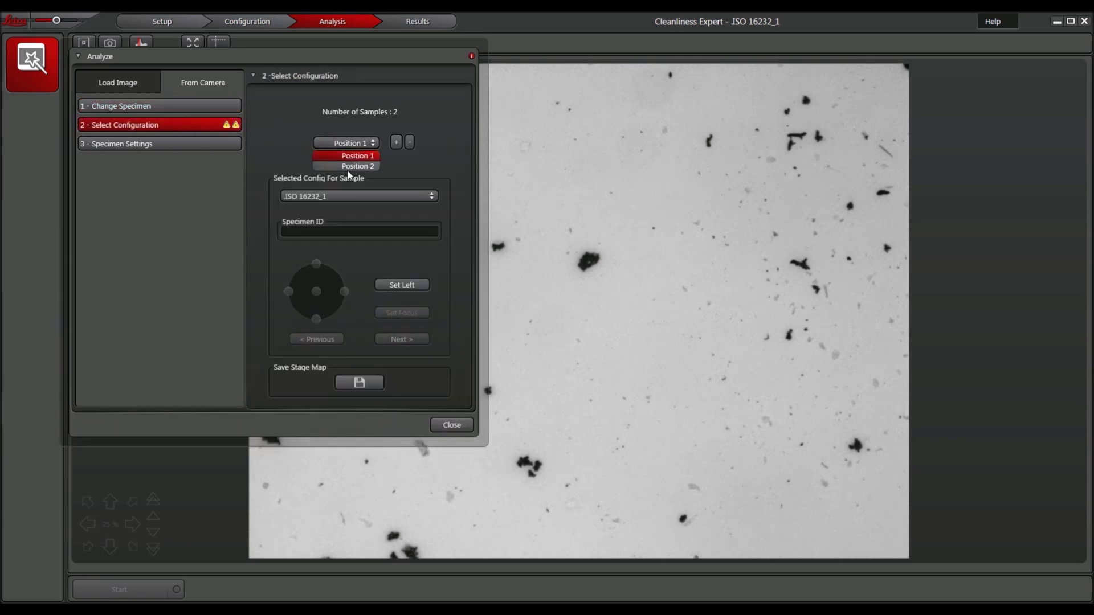
left_click(347, 196)
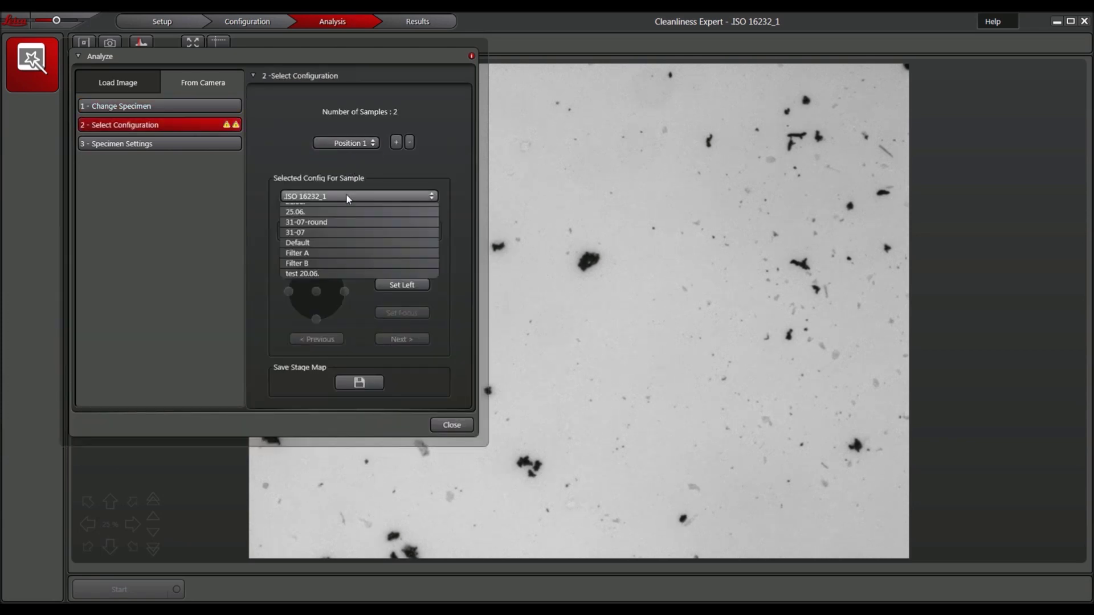
left_click(309, 292)
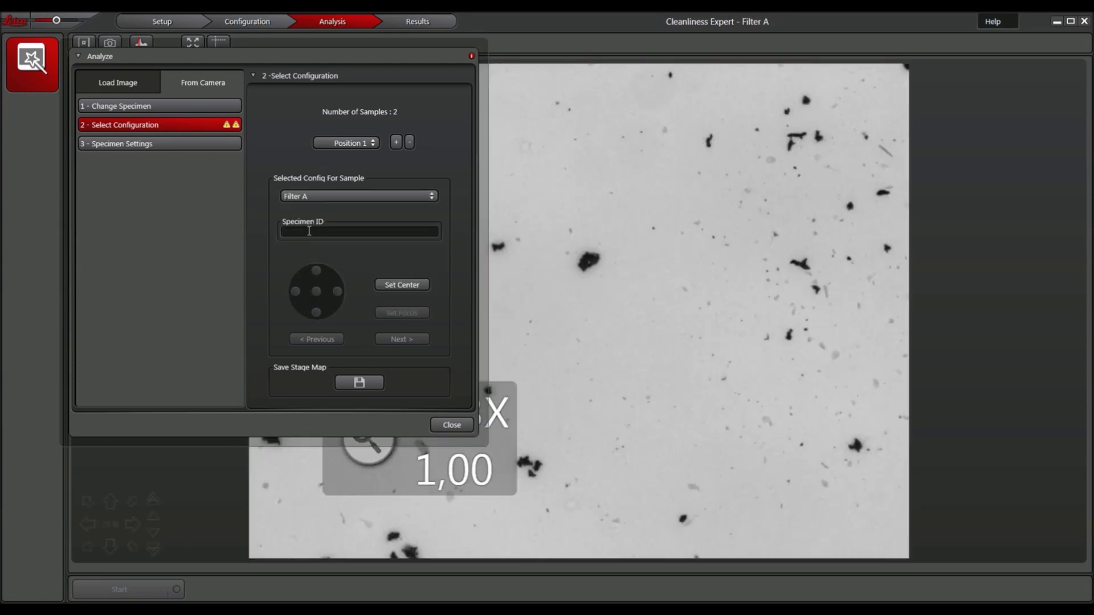
left_click(309, 230)
type("01")
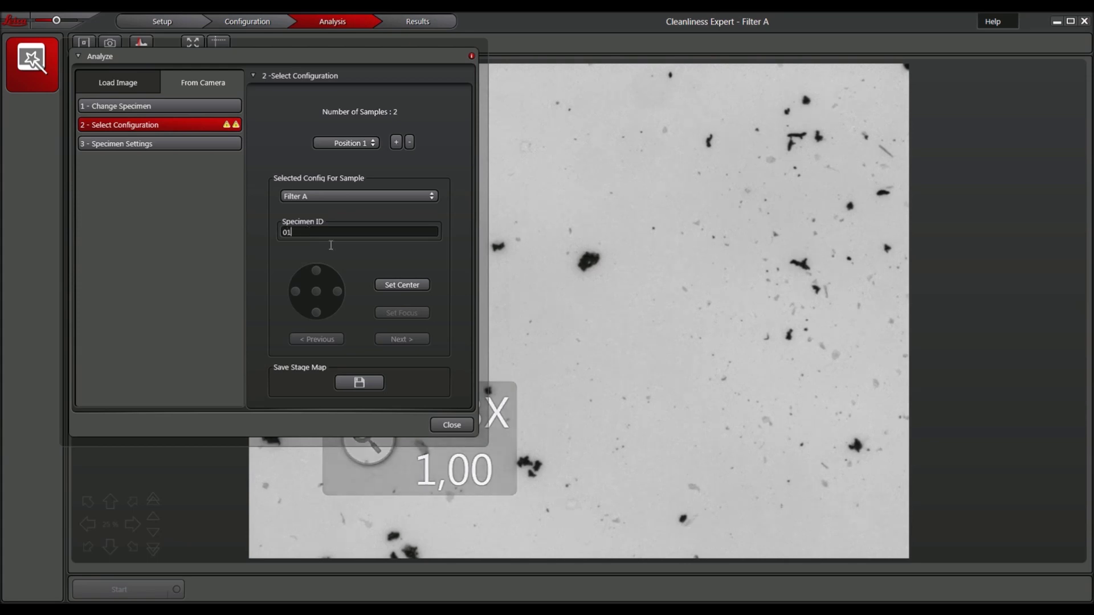
left_click(397, 282)
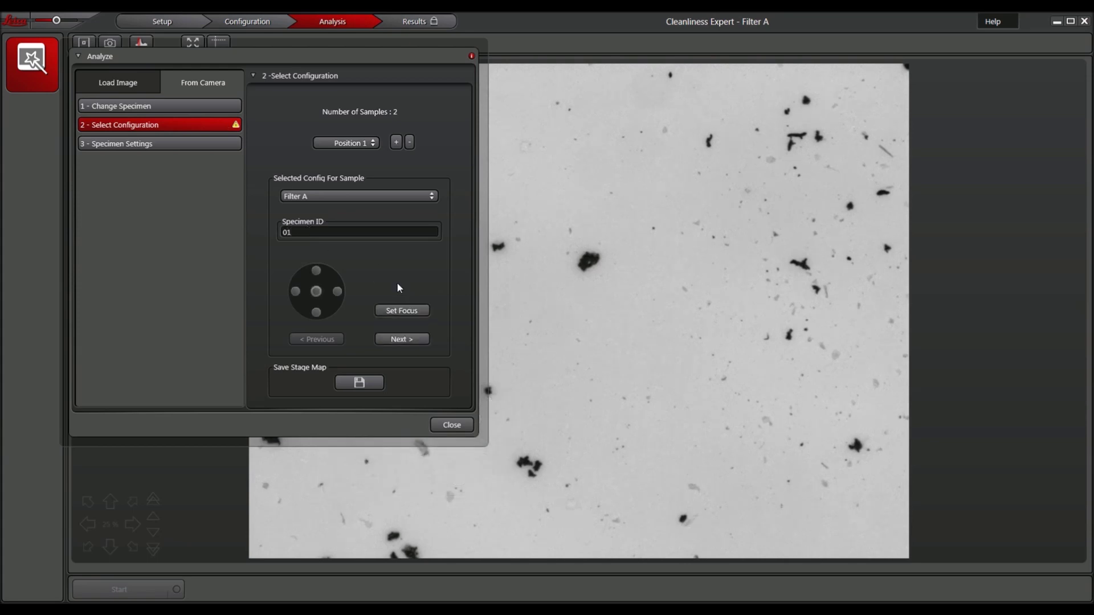
left_click(394, 313)
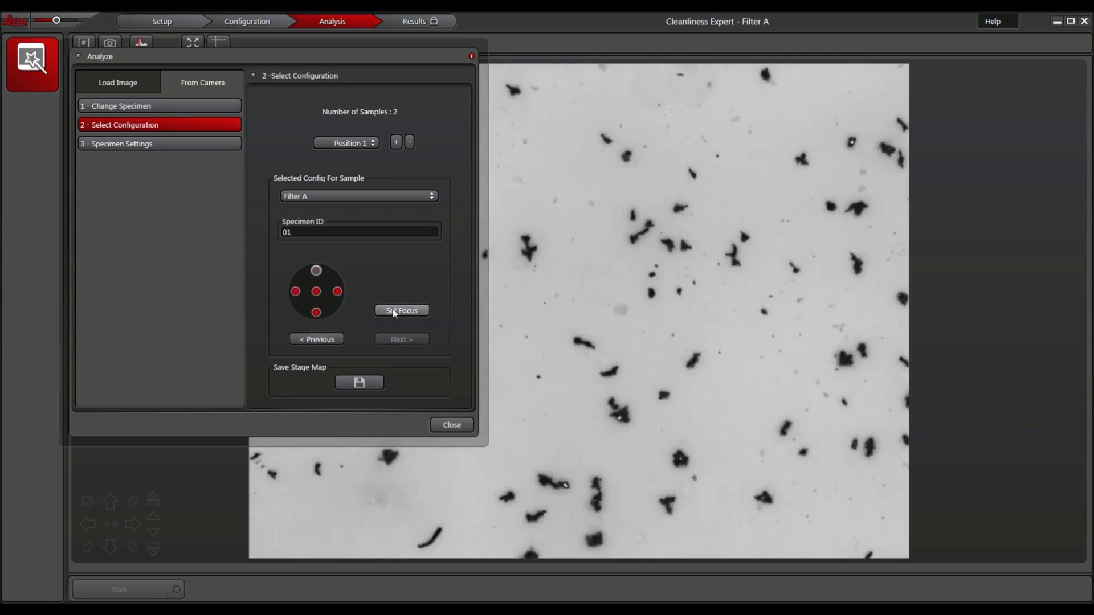
Assign Position 2 the Filter B configuration with specimen ID 02.
left_click(365, 143)
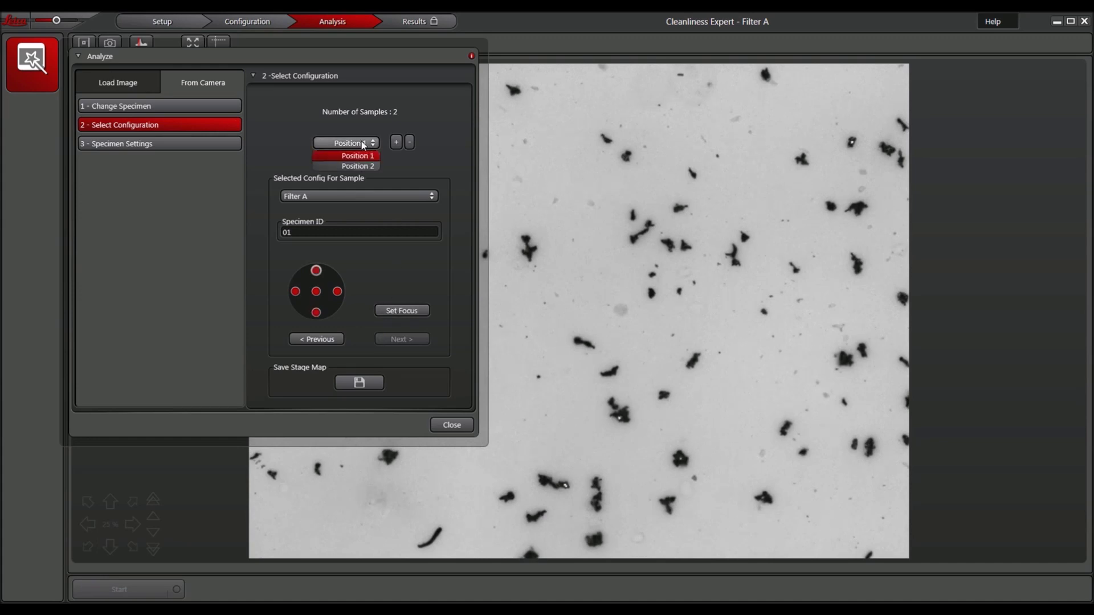
left_click(360, 167)
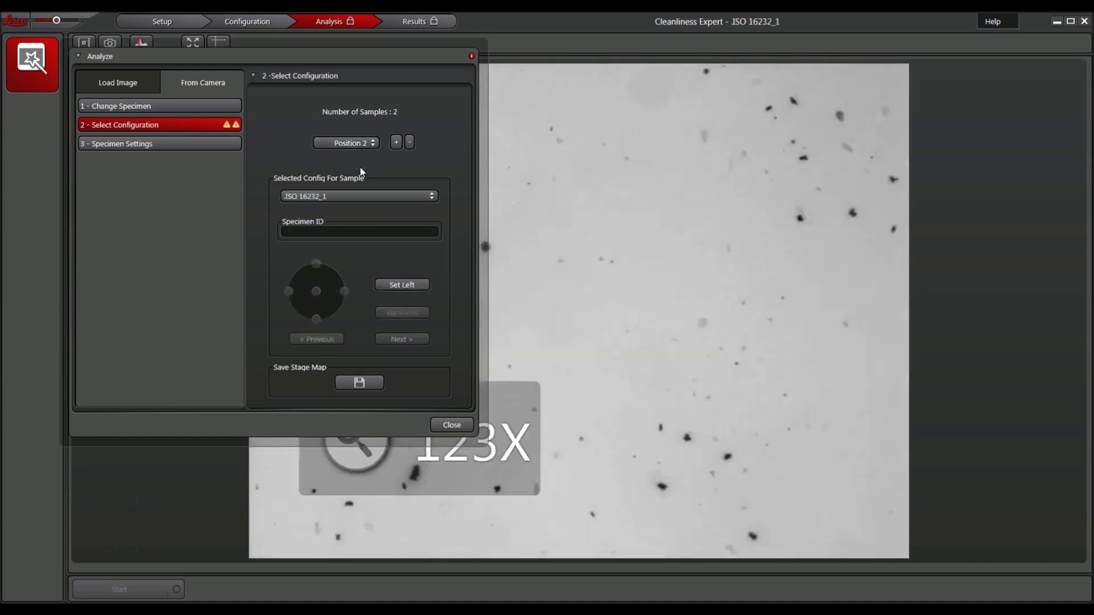
left_click(357, 197)
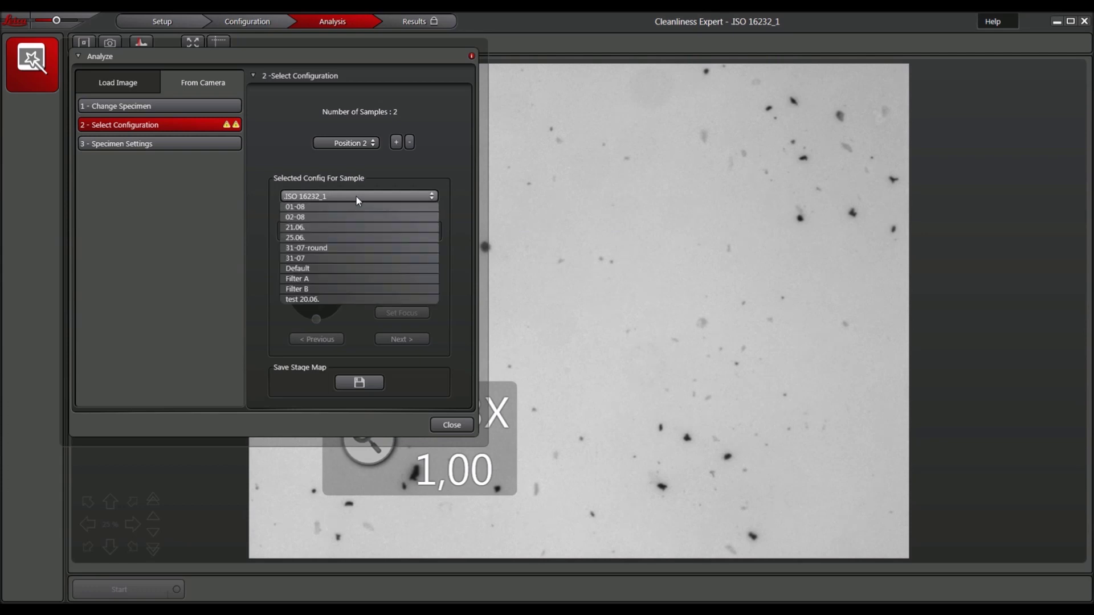
left_click(303, 301)
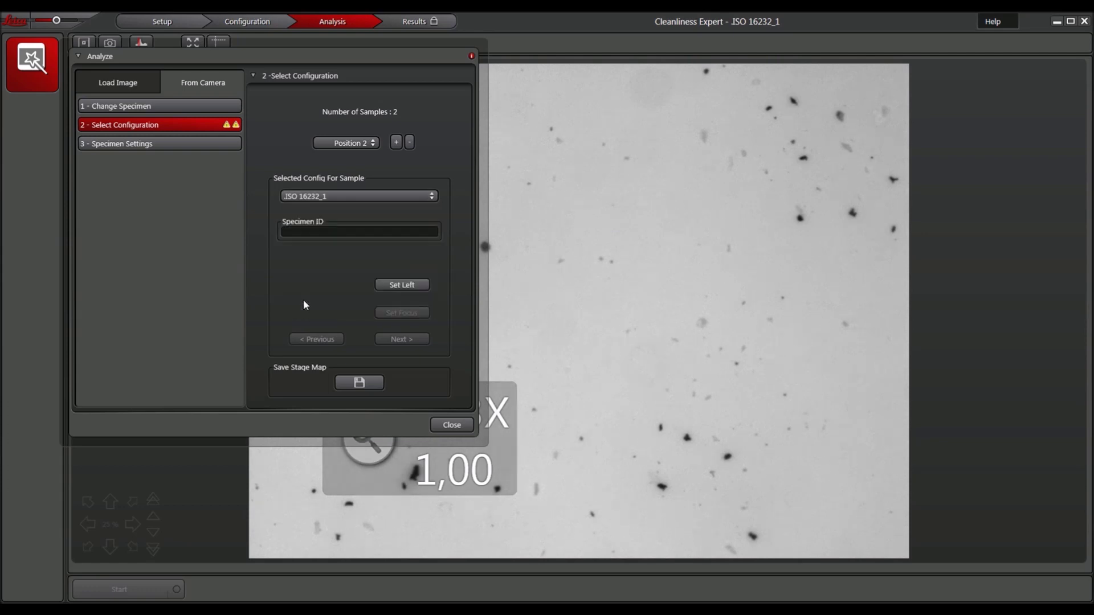
left_click(304, 230)
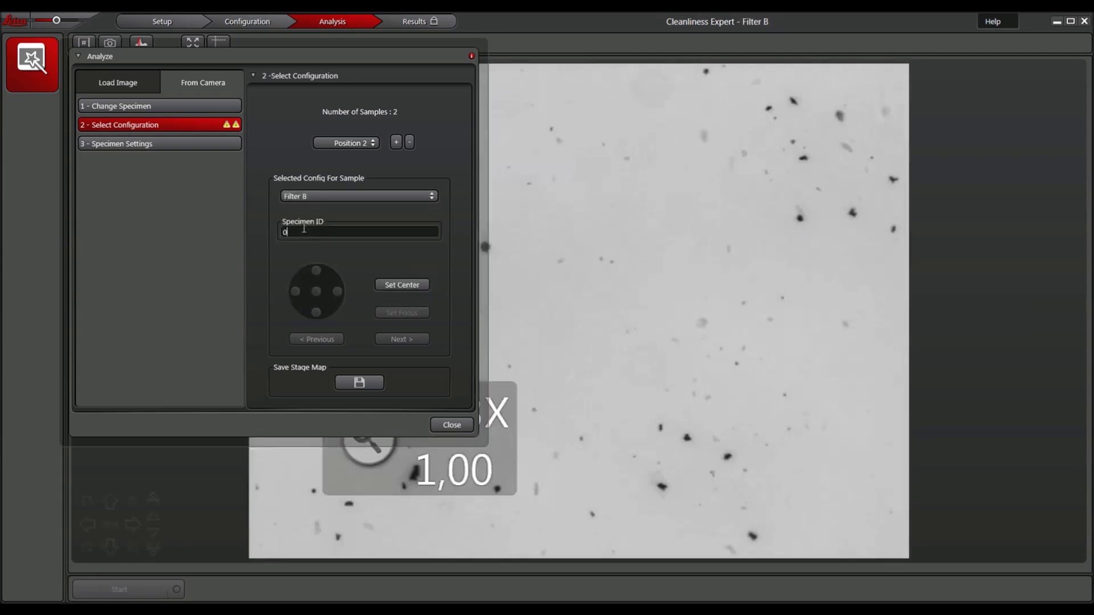
Record Position 2's filter centre and its left, right, bottom and top focus points.
left_click(394, 283)
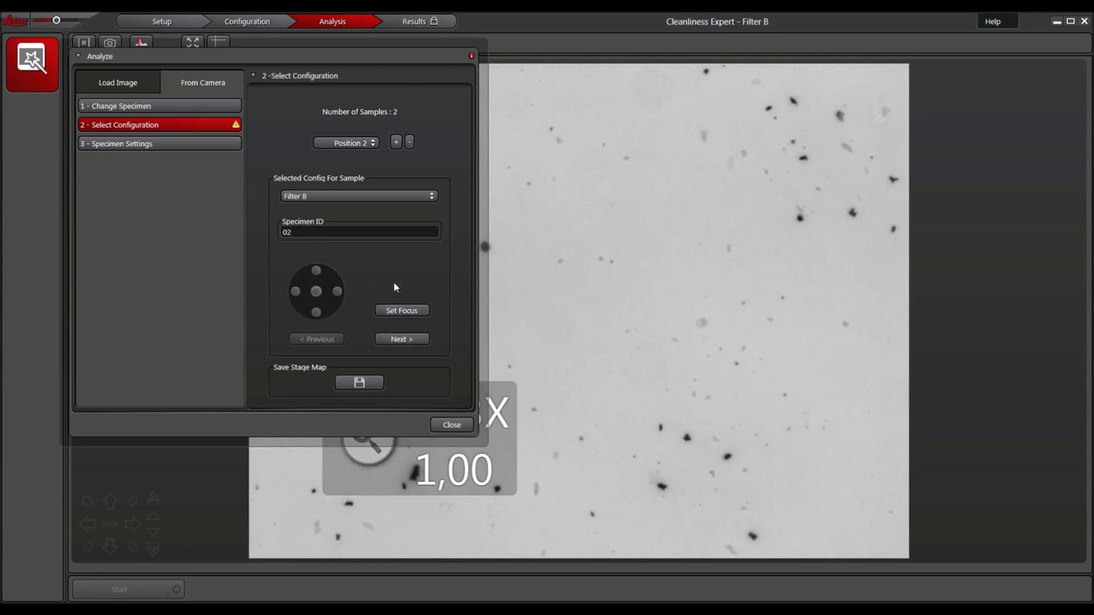
left_click(391, 309)
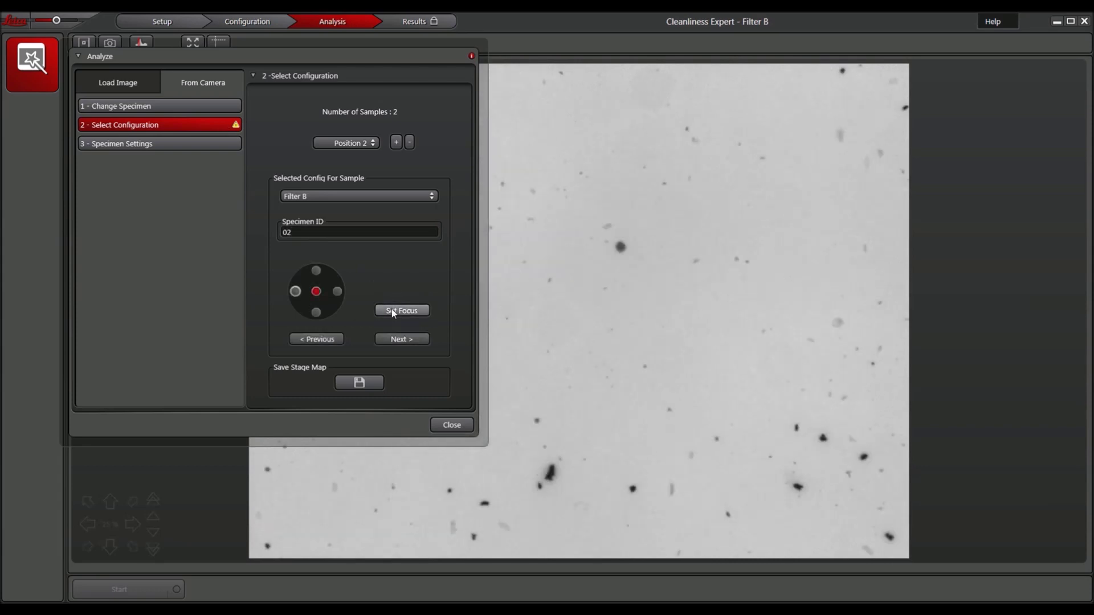
left_click(391, 309)
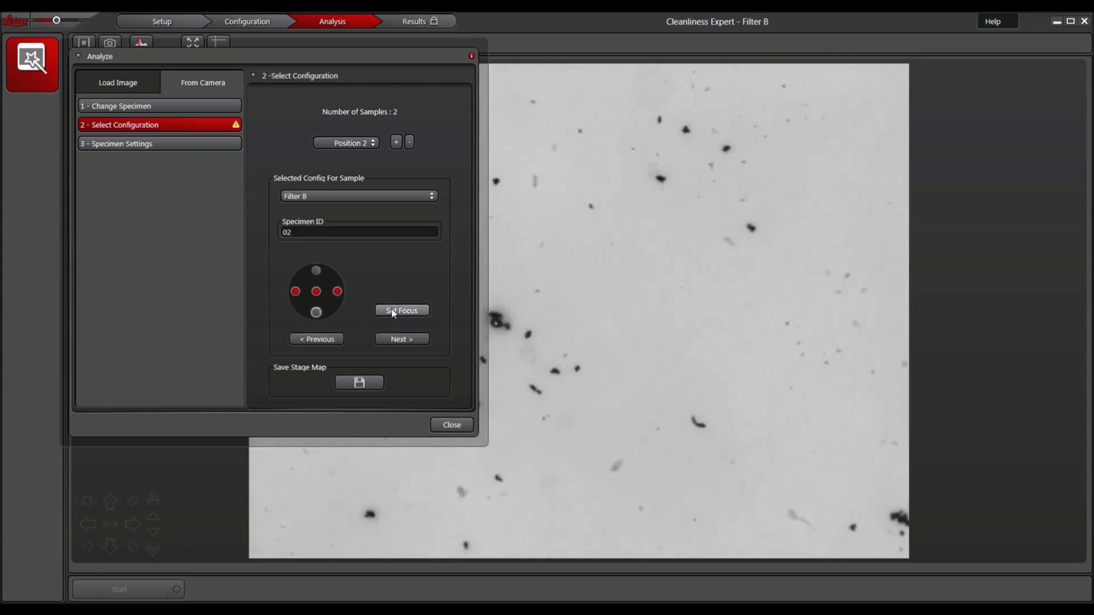
left_click(391, 308)
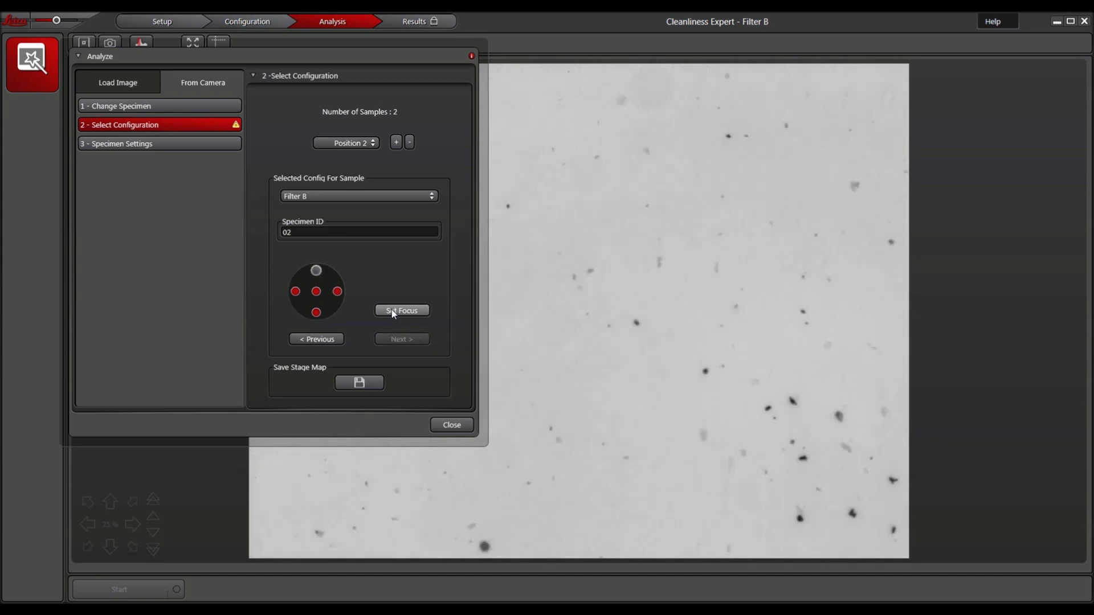
left_click(391, 309)
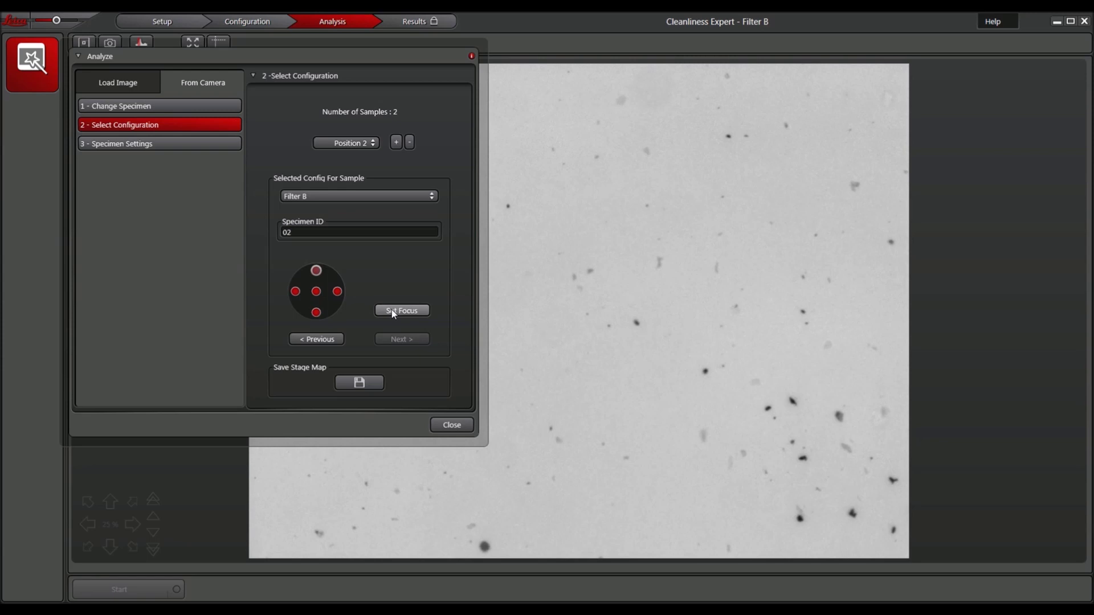
Close the analysis setup and start acquiring both filter samples.
left_click(452, 425)
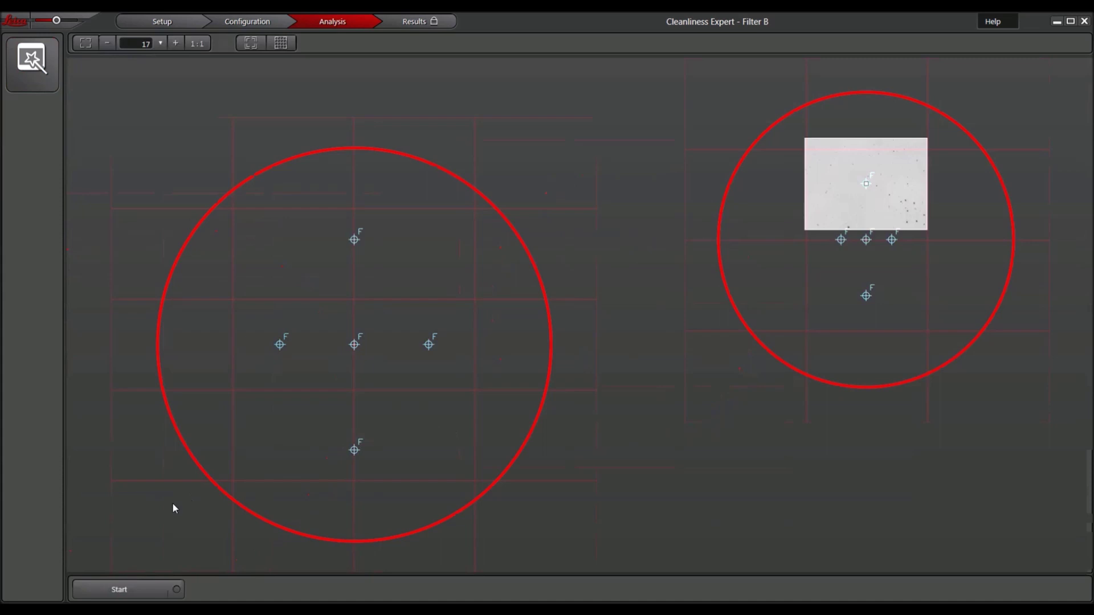
left_click(117, 589)
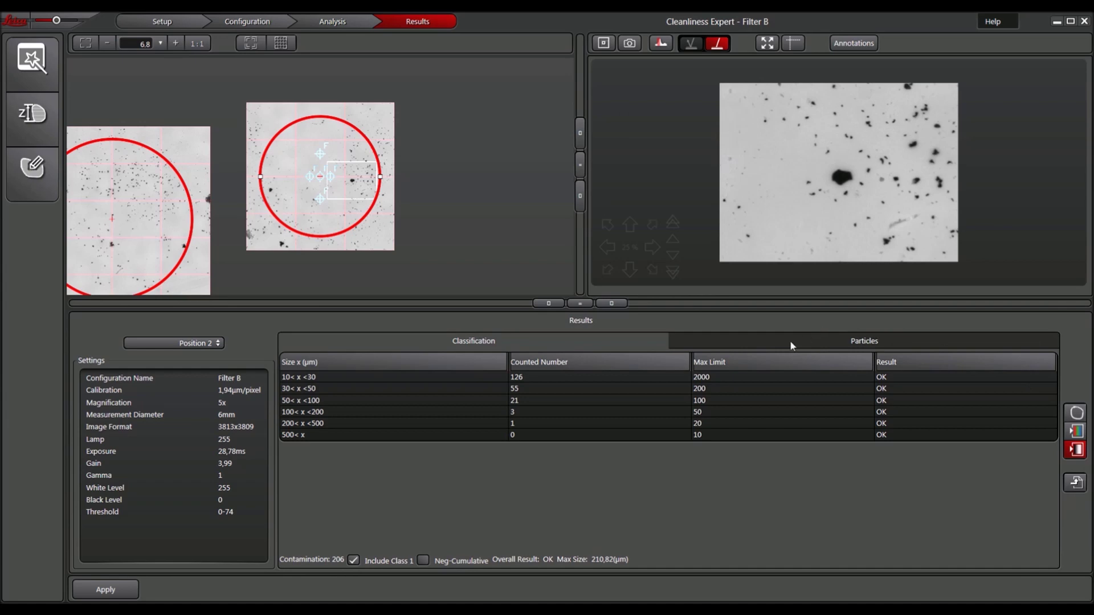
Inspect Position 2's particle list, then return to its size-class table.
left_click(789, 340)
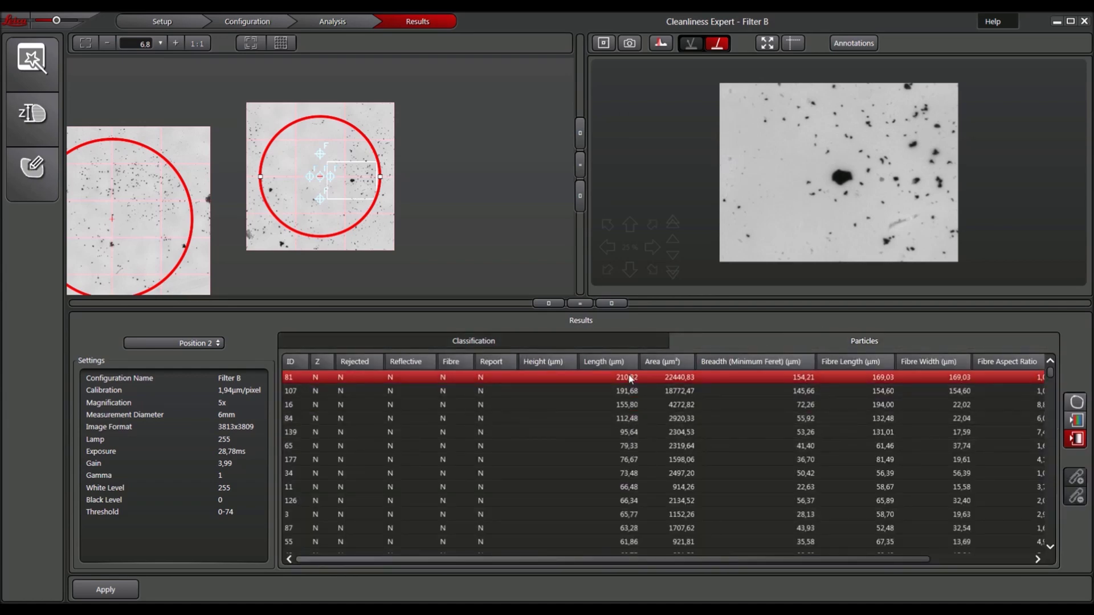
left_click(612, 340)
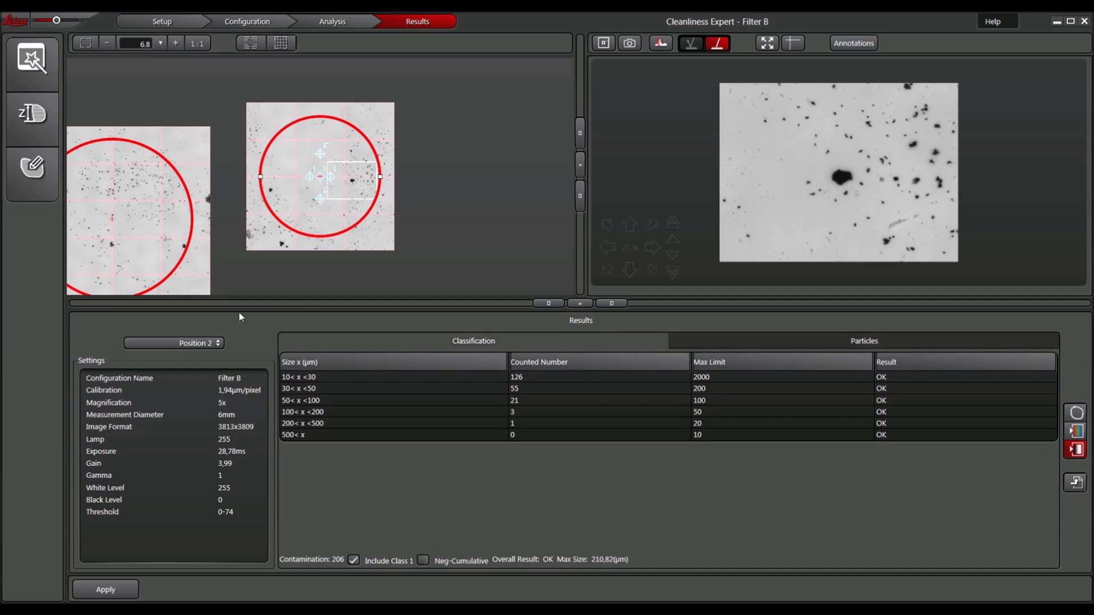
left_click(210, 344)
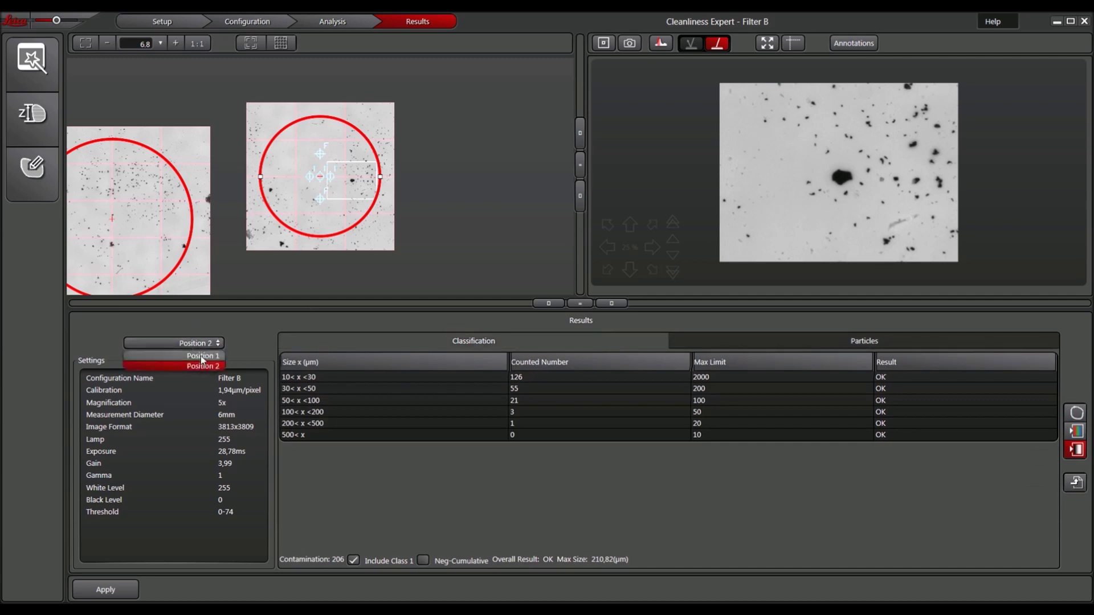
Show Position 1's Filter A results, checking its particle list and size-class table.
left_click(201, 356)
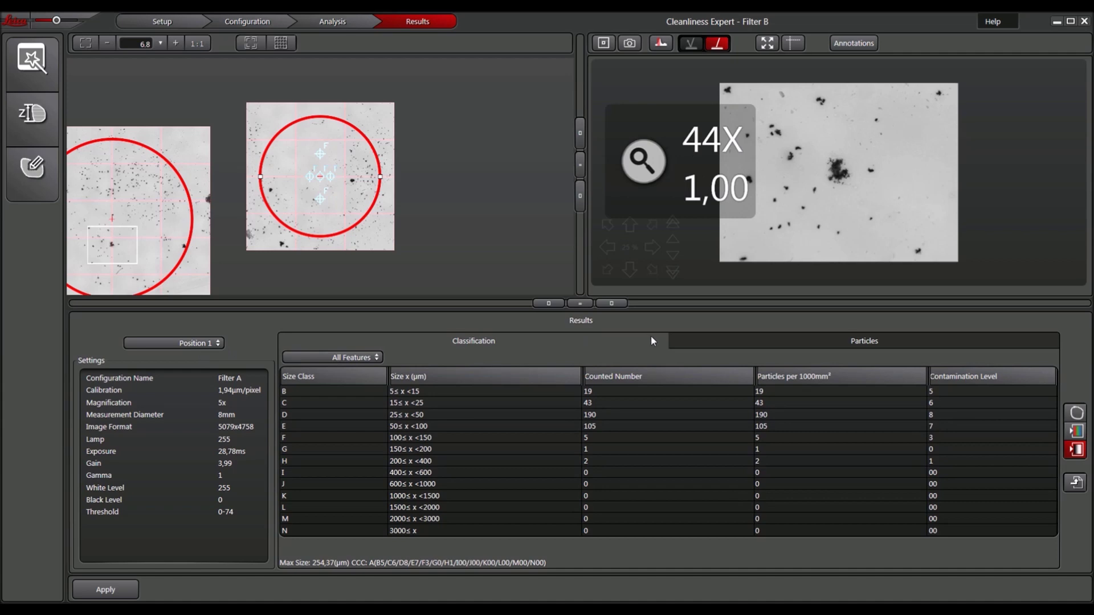
left_click(707, 340)
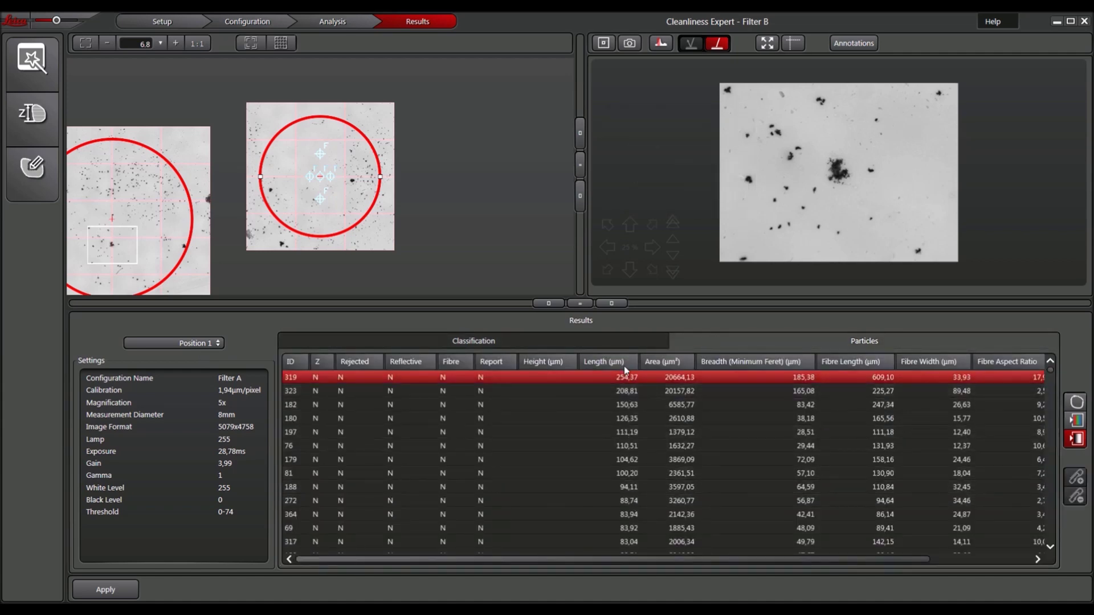
left_click(613, 341)
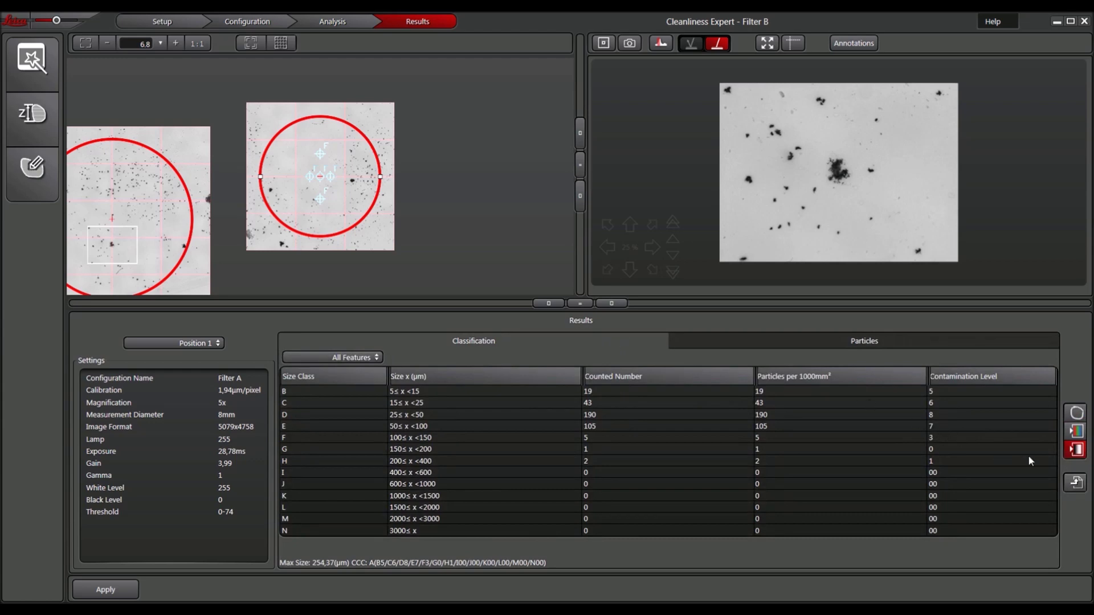
Export the cleanliness report to Excel under the file name test01.
left_click(1076, 483)
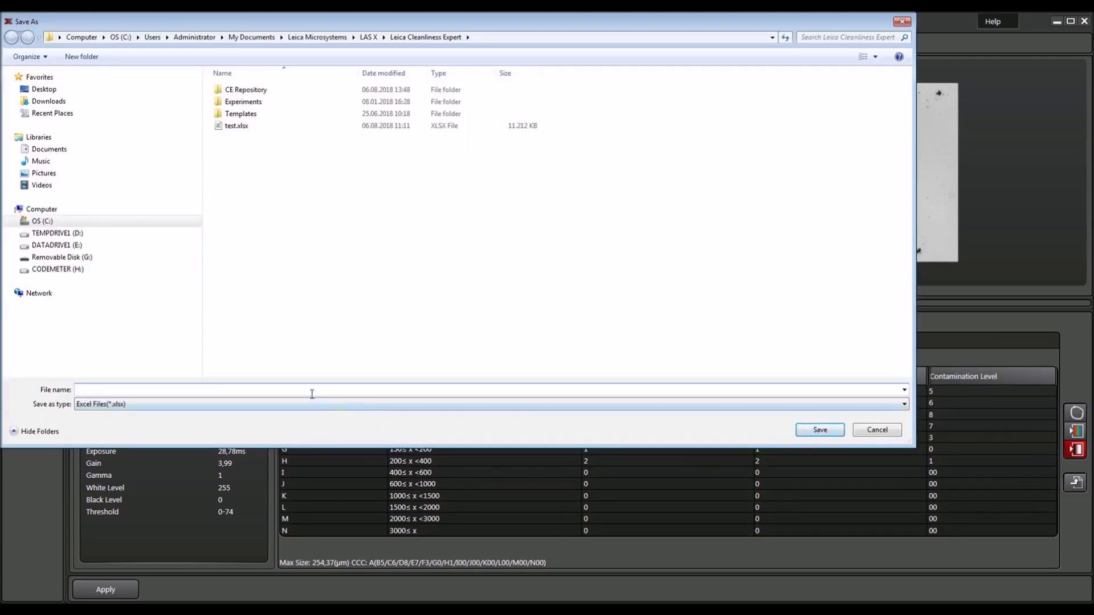
left_click(303, 389)
type("test")
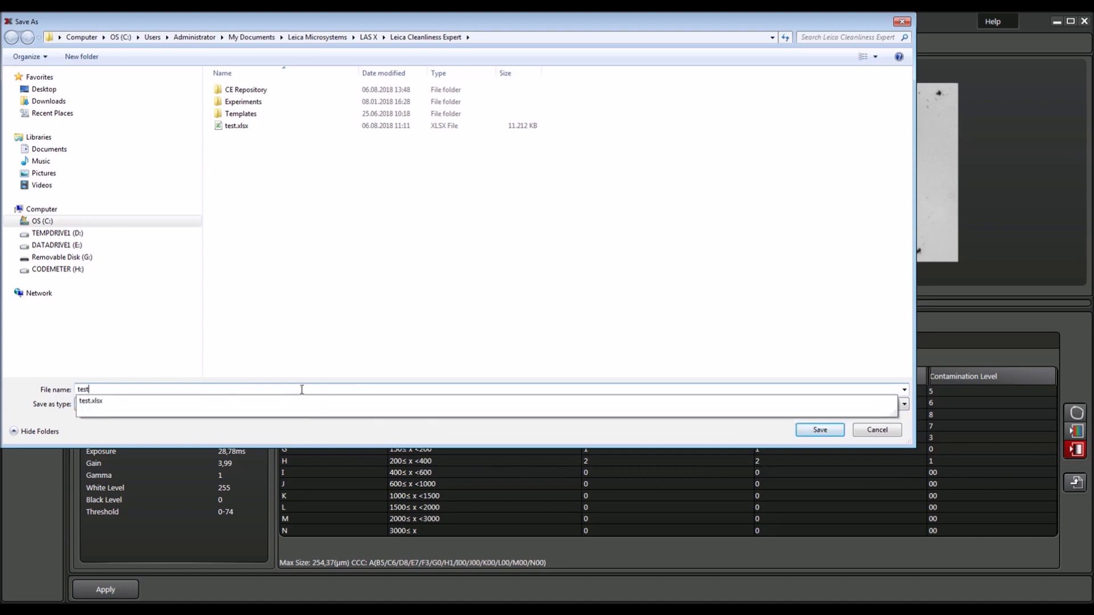
type("01")
left_click(825, 429)
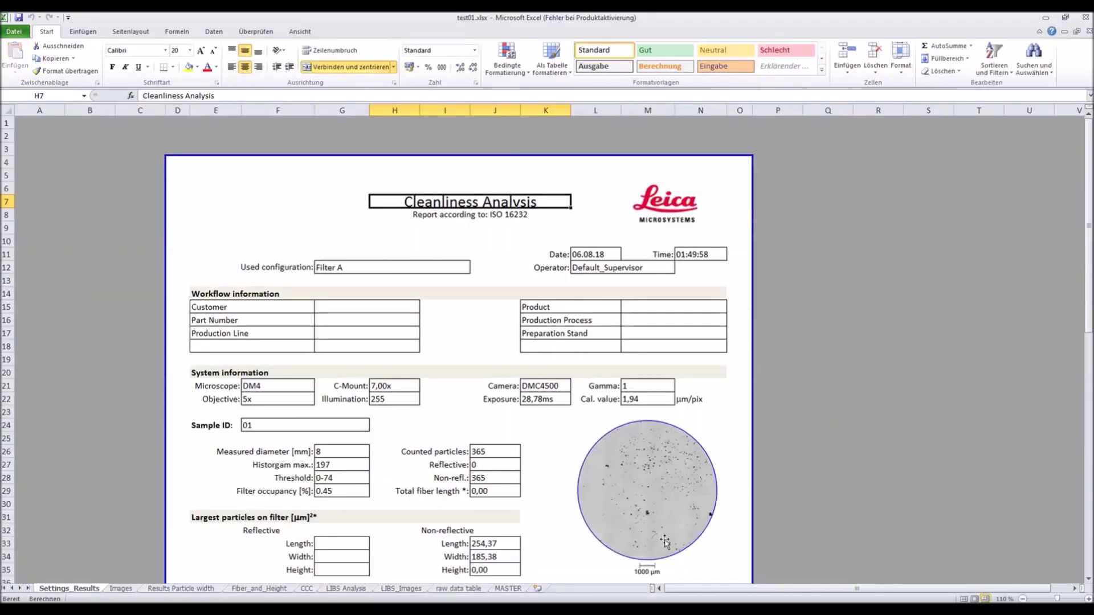
Scroll through test01.xlsx's Settings_Results sheet to review the ISO 16232 particle counts.
scroll(545, 506, "down", 10)
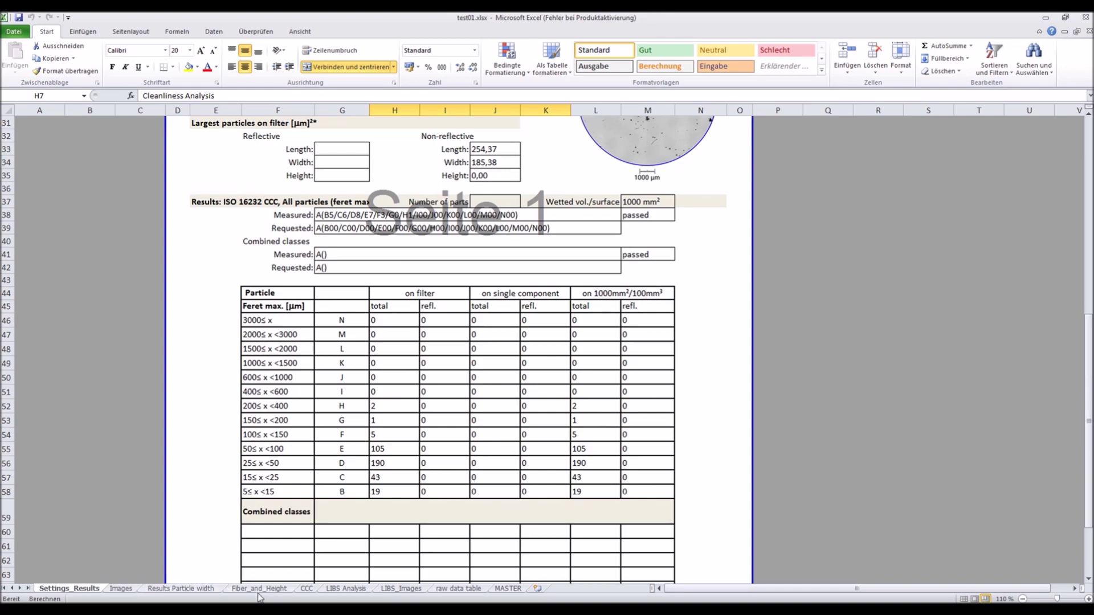
scroll(542, 407, "up", 7)
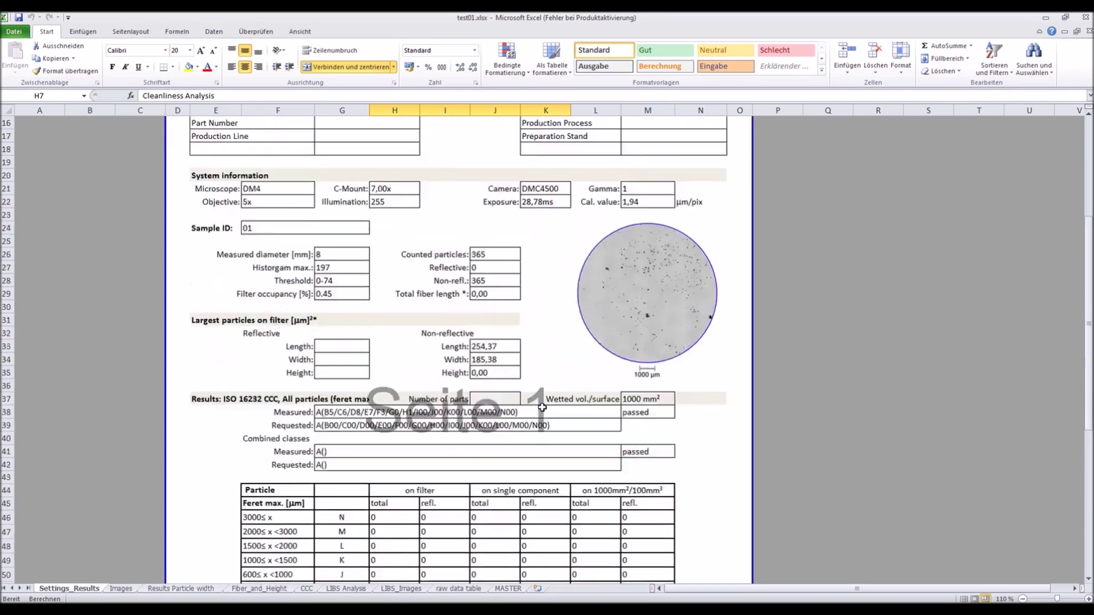